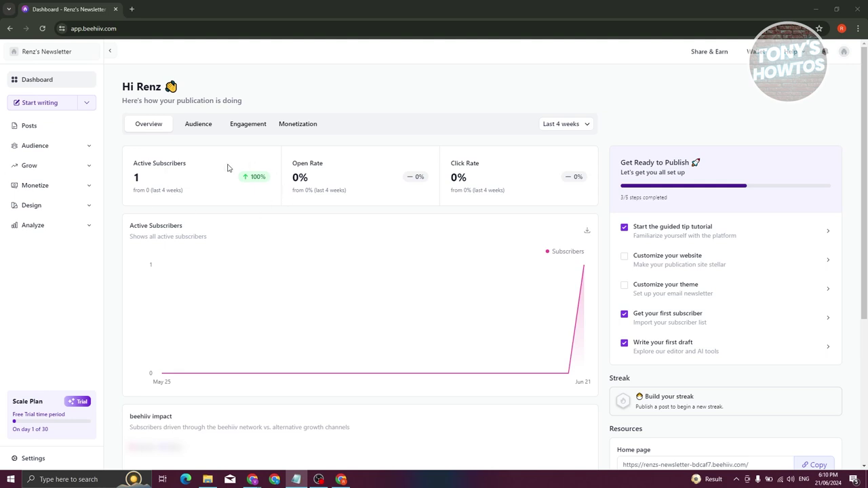
Step: Expand Audience in the sidebar and go to its Surveys page
left_click(66, 145)
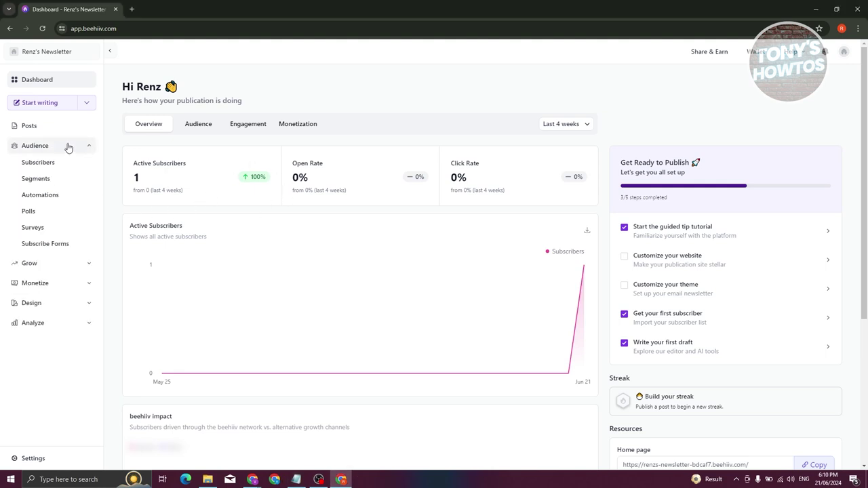
left_click(39, 228)
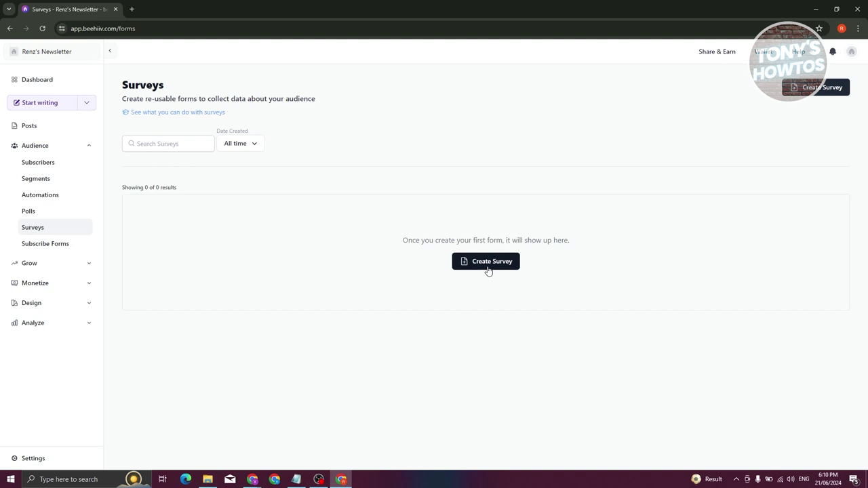
Step: Create a new survey, keep the default title, description and thank-you message, and save it
left_click(821, 88)
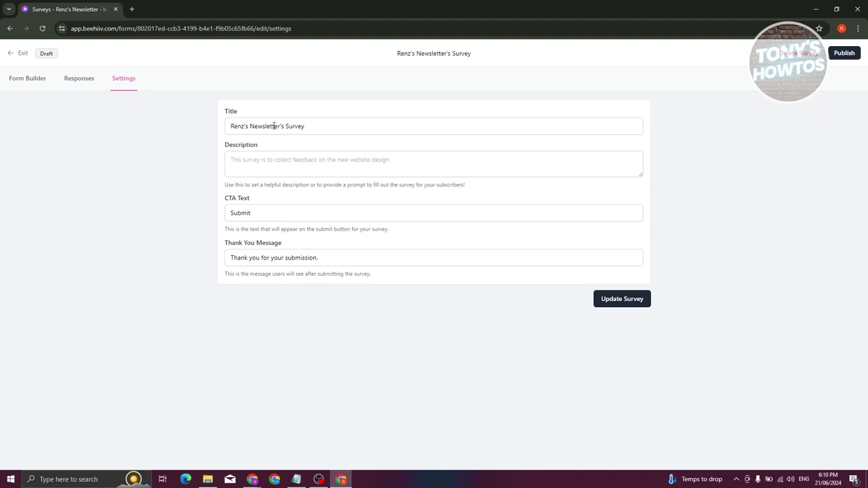
left_click_drag(320, 124, 203, 128)
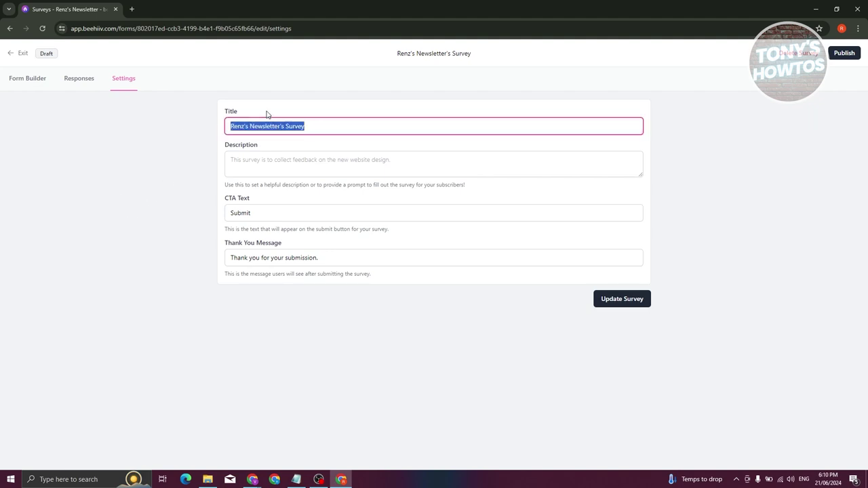
left_click(264, 168)
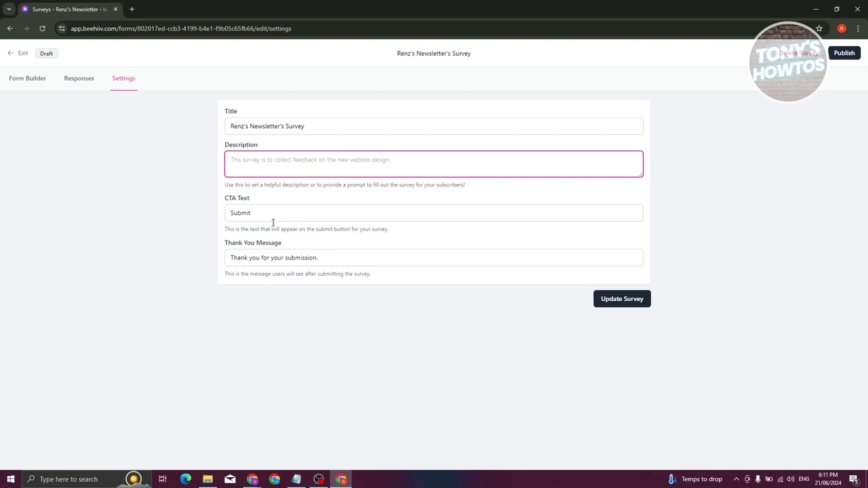
left_click_drag(221, 246, 323, 241)
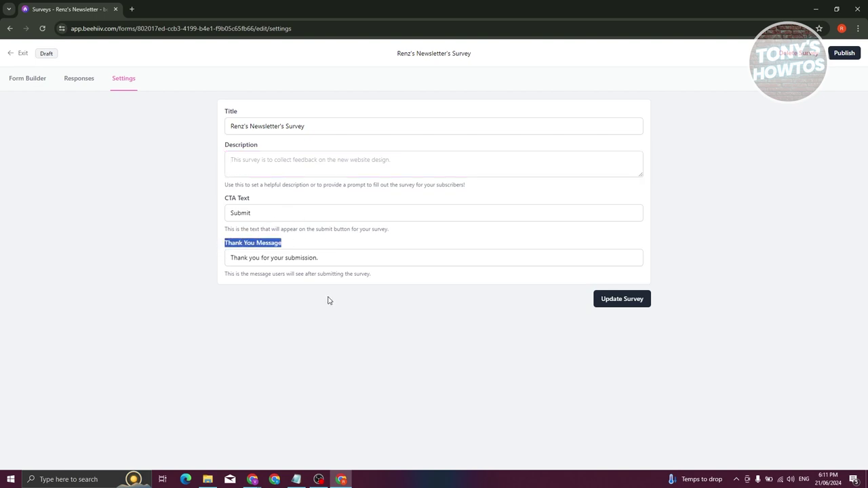
left_click_drag(232, 259, 394, 253)
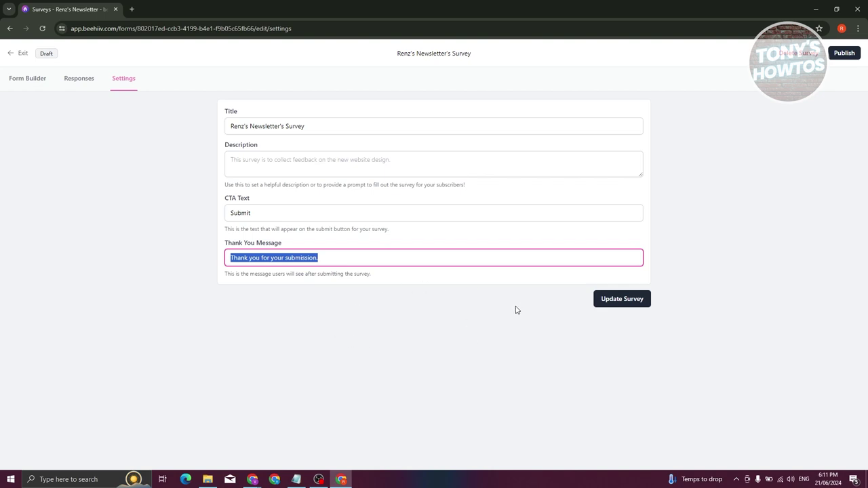
left_click(634, 303)
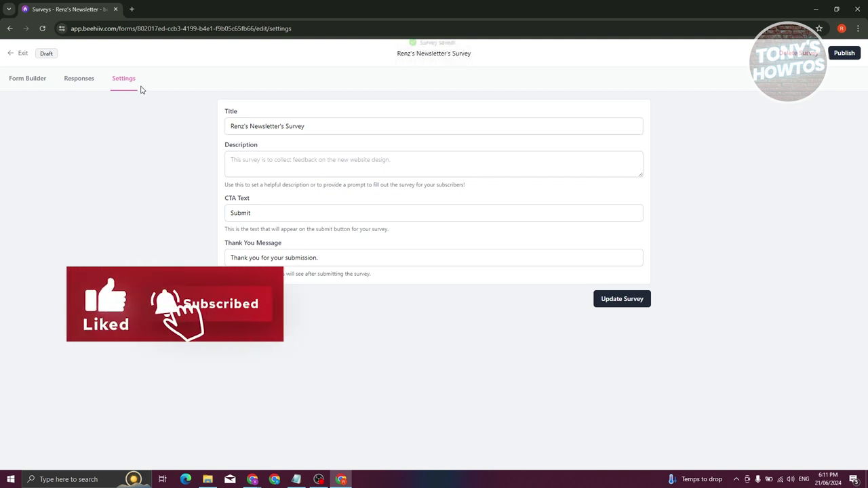
left_click(80, 82)
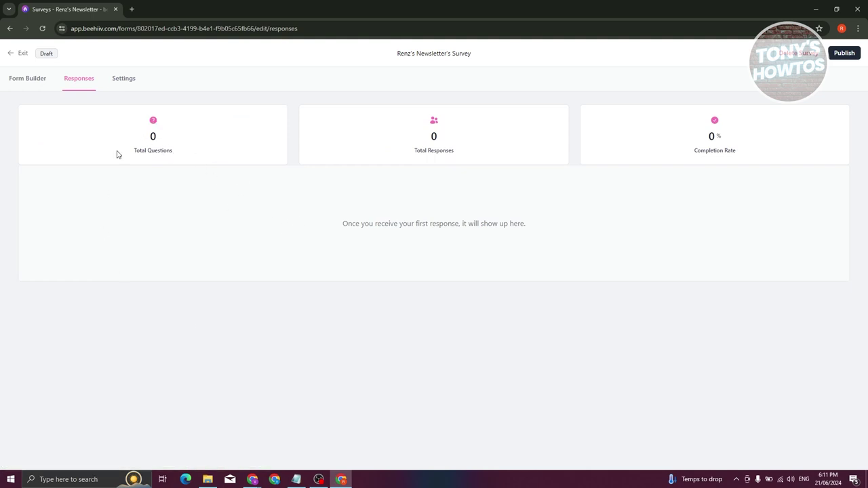
Step: Check the 0 questions, 0 responses and 0% completion stats, then move to the Form Builder
left_click_drag(135, 156, 233, 154)
left_click_drag(411, 157, 509, 153)
left_click_drag(689, 159, 800, 161)
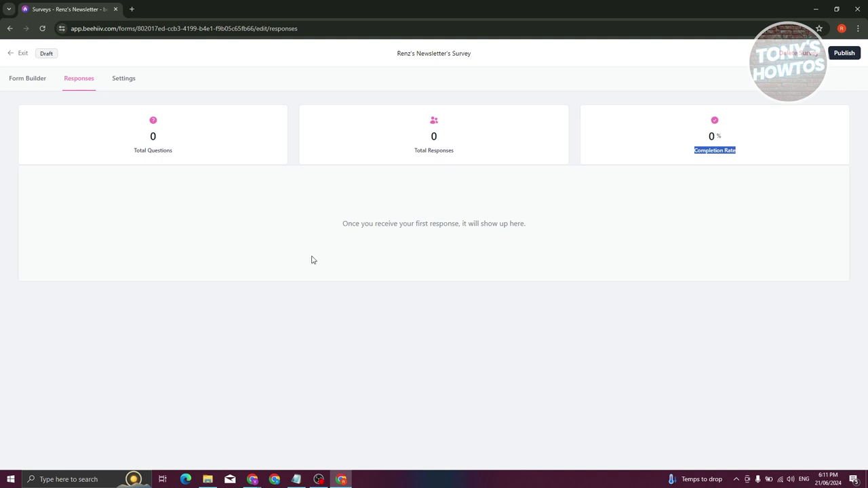
left_click(26, 78)
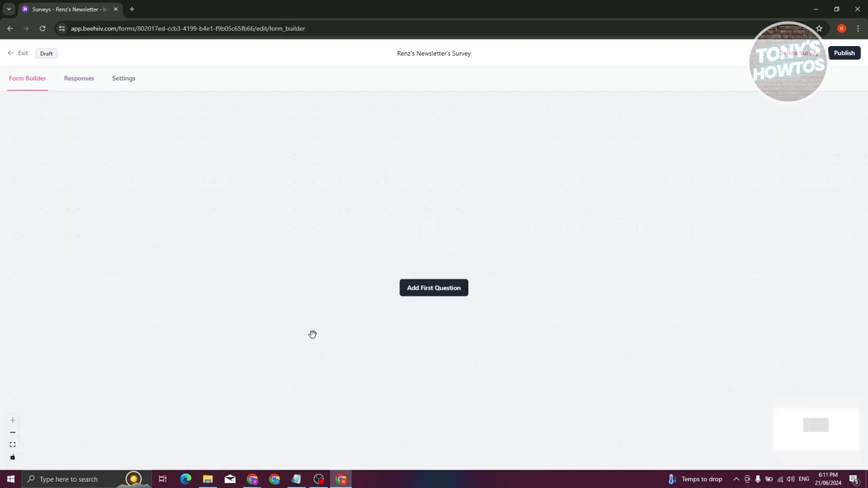
Step: Draft a Short response question 'What is your name?' and start a new custom field for it
left_click(438, 292)
left_click(381, 178)
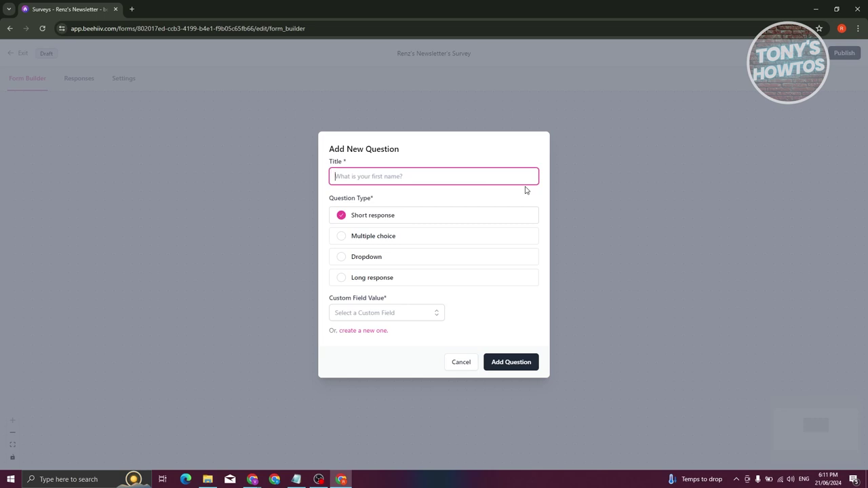
type("W")
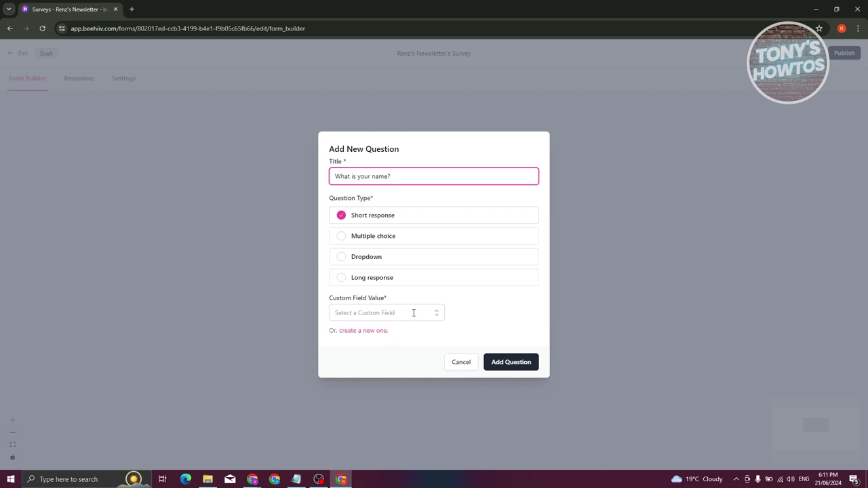
left_click(520, 365)
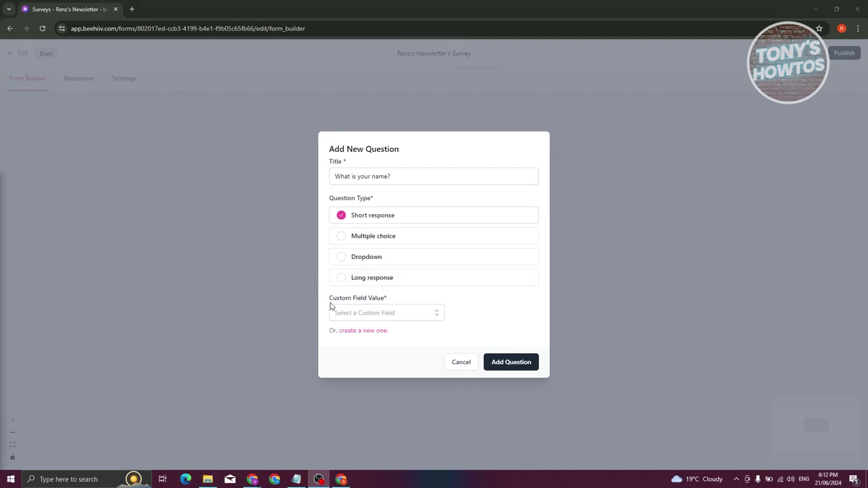
left_click(365, 331)
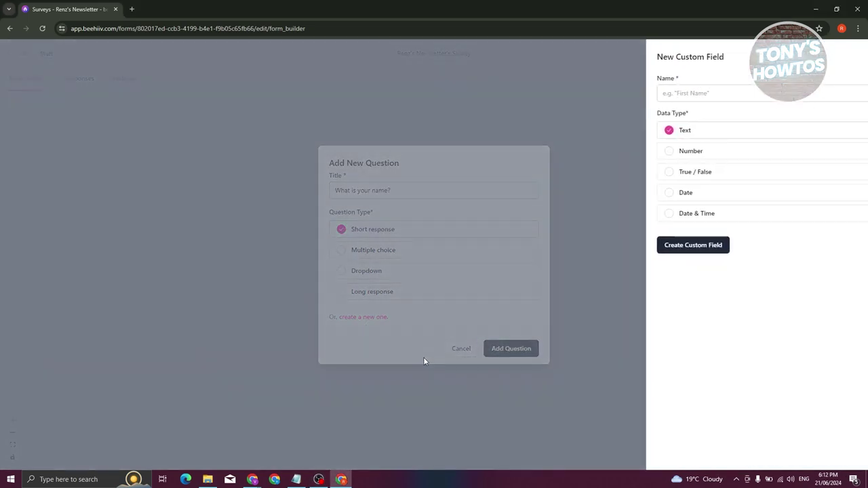
Step: Create a FirstName custom field and add 'What is your name?' to the survey linked to it
left_click(668, 94)
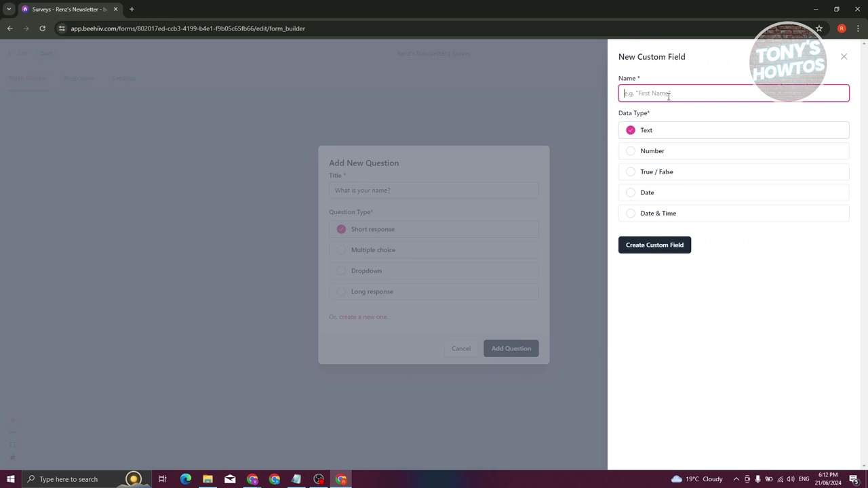
type("F")
key("BackSpace")
type("Name")
left_click(650, 248)
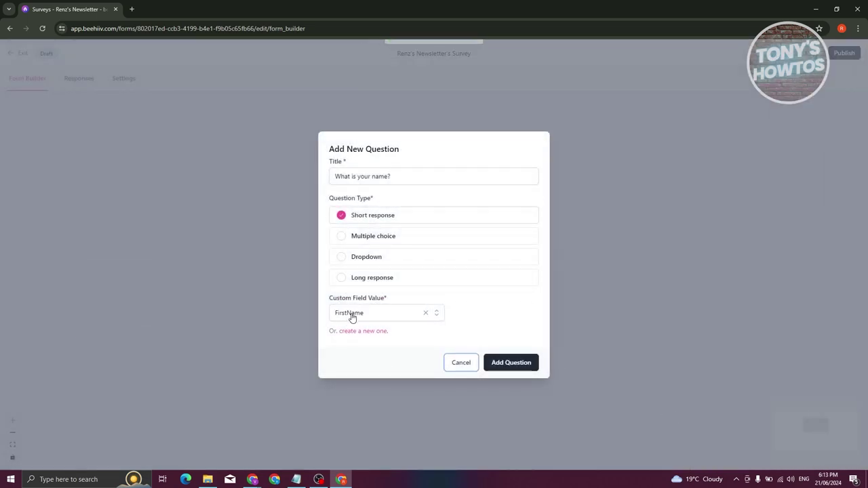
left_click(357, 319)
left_click(496, 306)
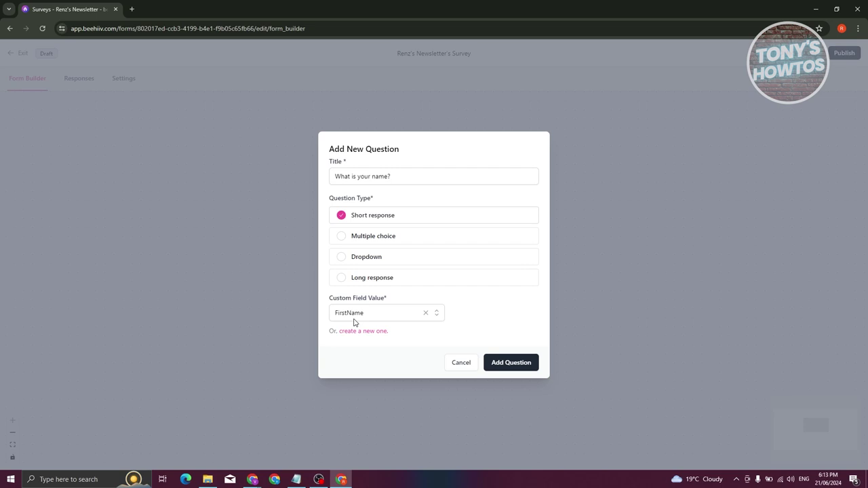
left_click(494, 357)
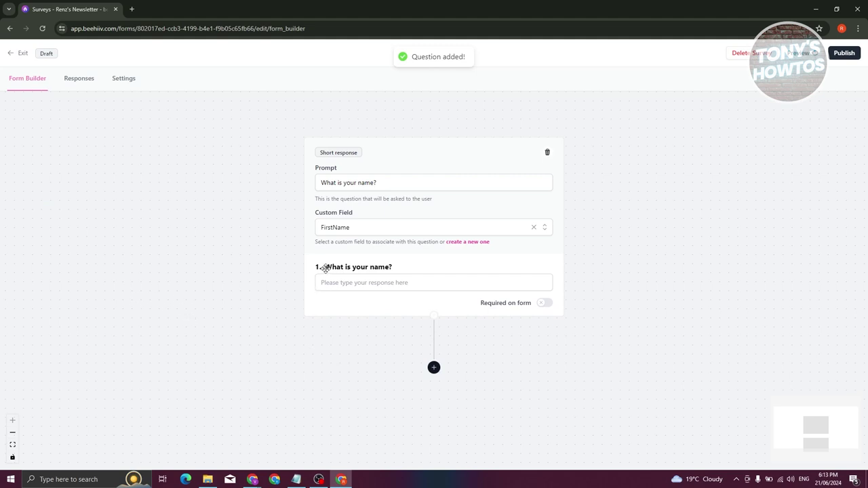
Step: Try question 1's sample answer box, then add a new question below it
left_click(353, 282)
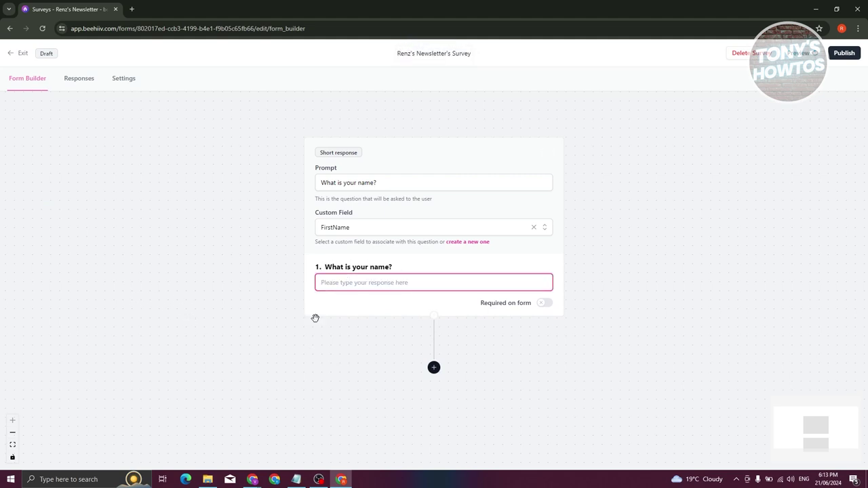
scroll(217, 349, "down", 1)
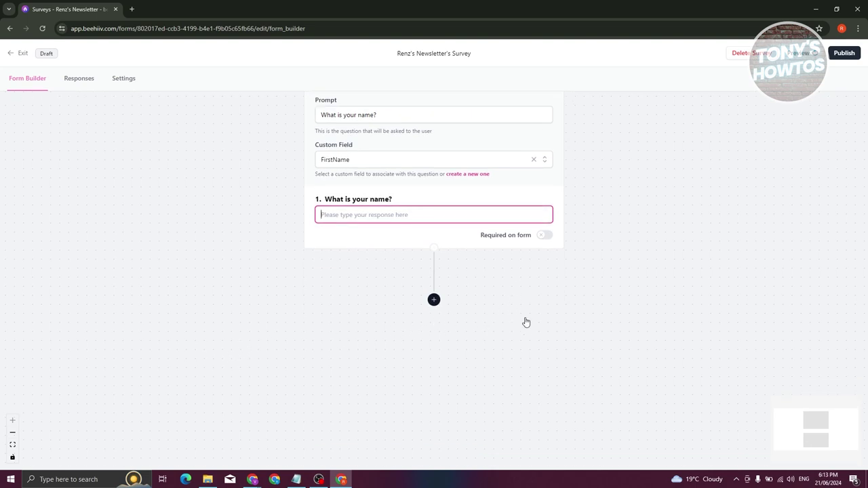
left_click(434, 300)
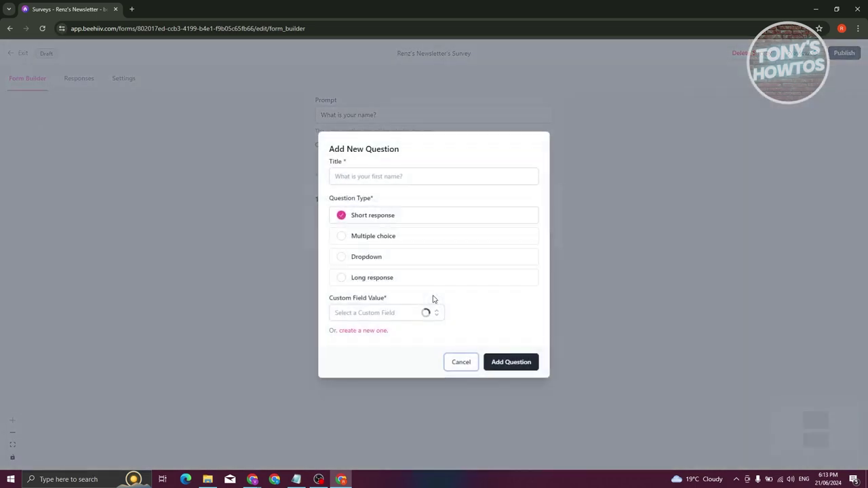
Step: Title the new question 'What topic do you prefer?', make it Multiple choice, and begin a custom field
left_click(354, 176)
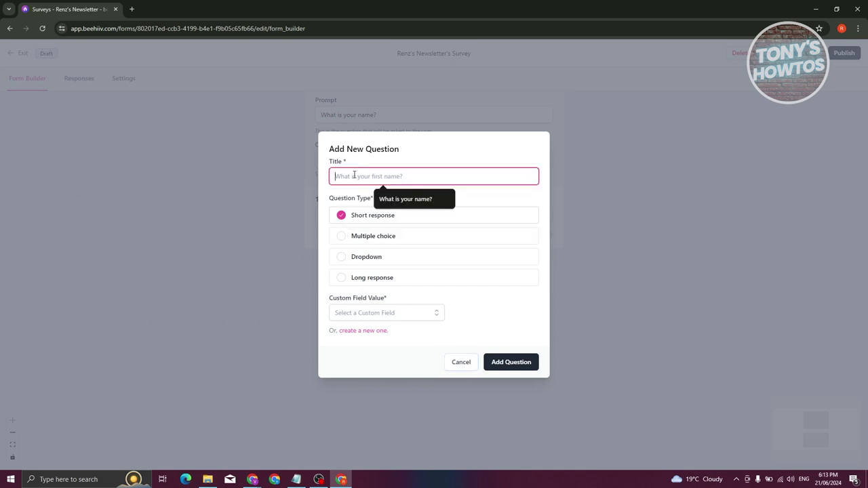
type("W")
key("BackSpace")
type("What topic do you prefer?")
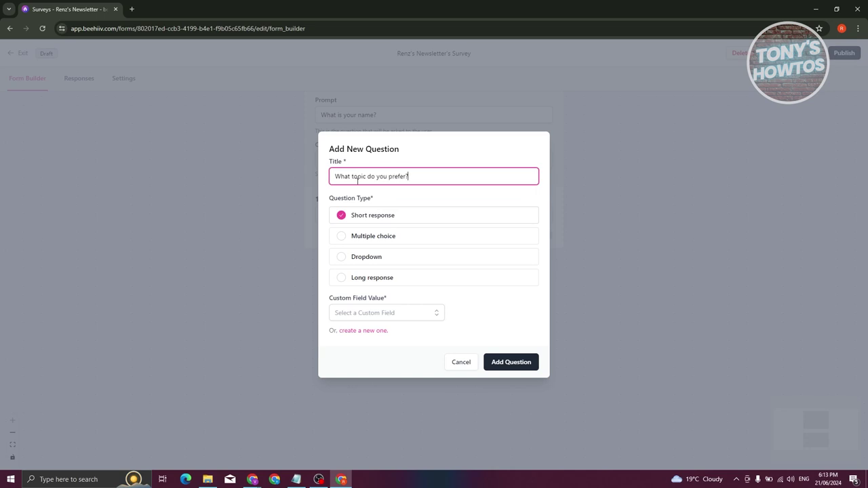
left_click(346, 237)
left_click(405, 307)
left_click(364, 369)
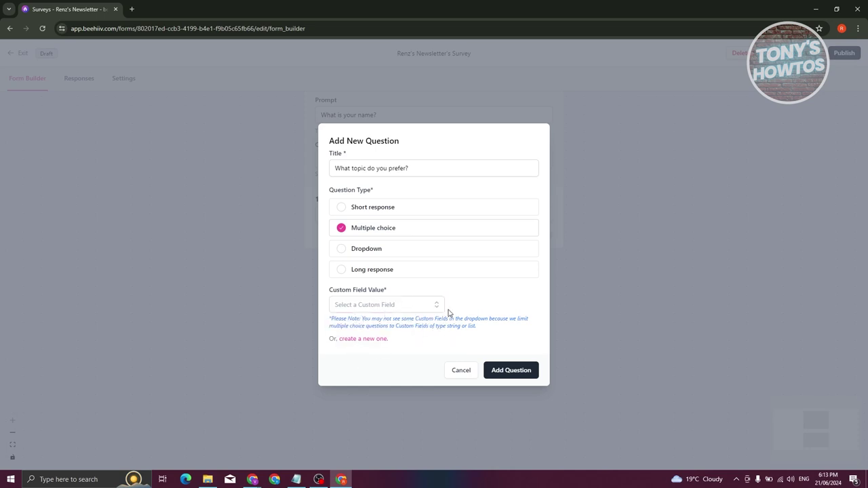
left_click(362, 339)
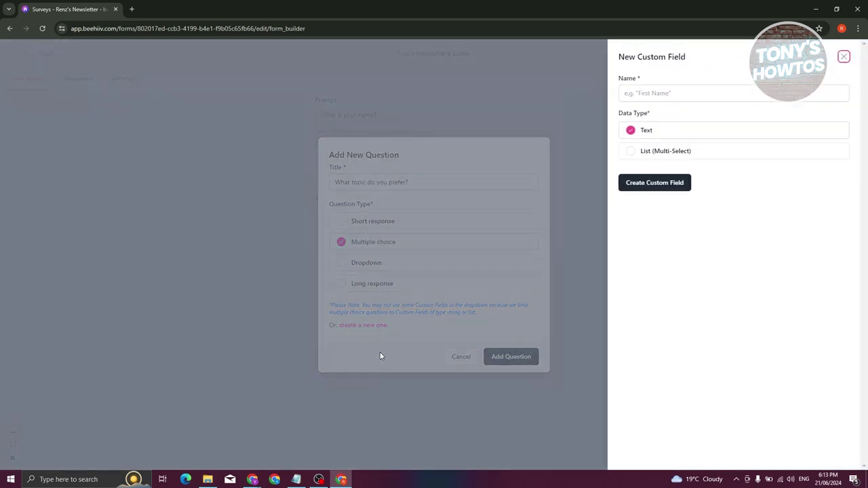
Step: Create a PreferTopic List (Multi-Select) custom field and add the topic question linked to it
left_click(631, 152)
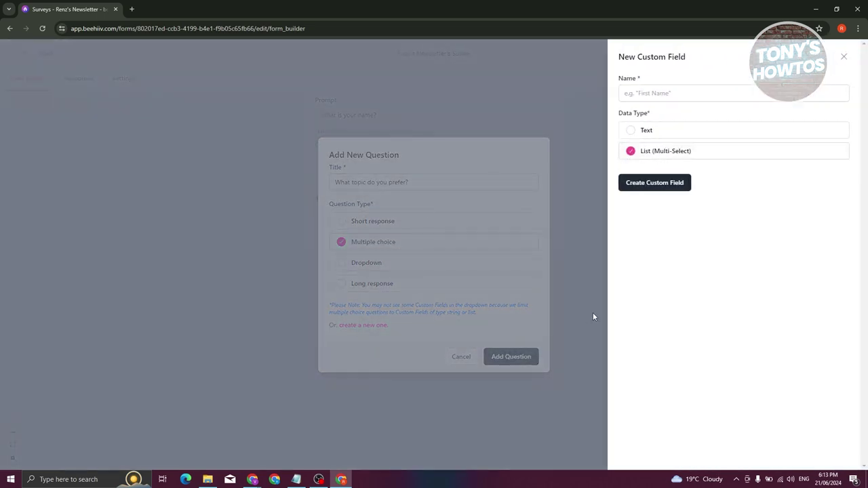
left_click(663, 95)
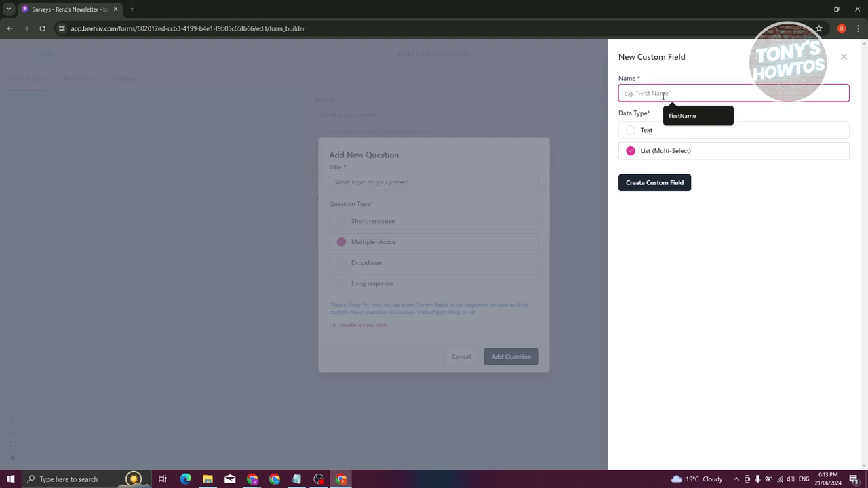
type("PreferTopic")
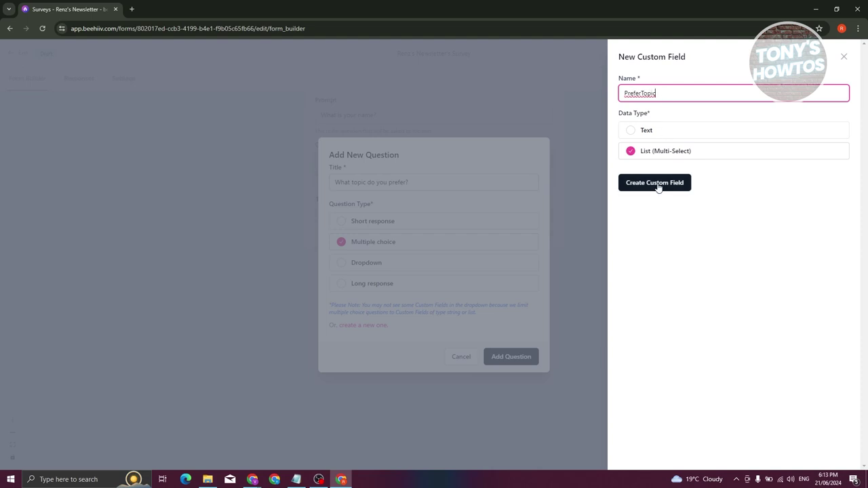
left_click(655, 183)
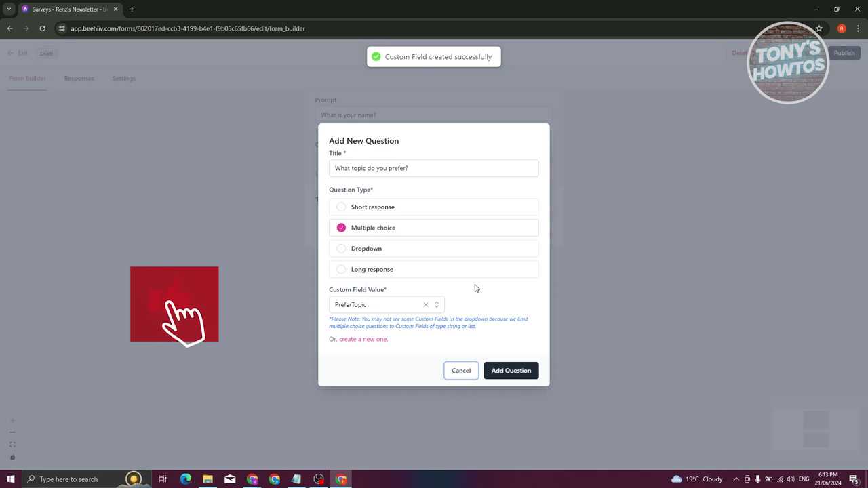
left_click(508, 376)
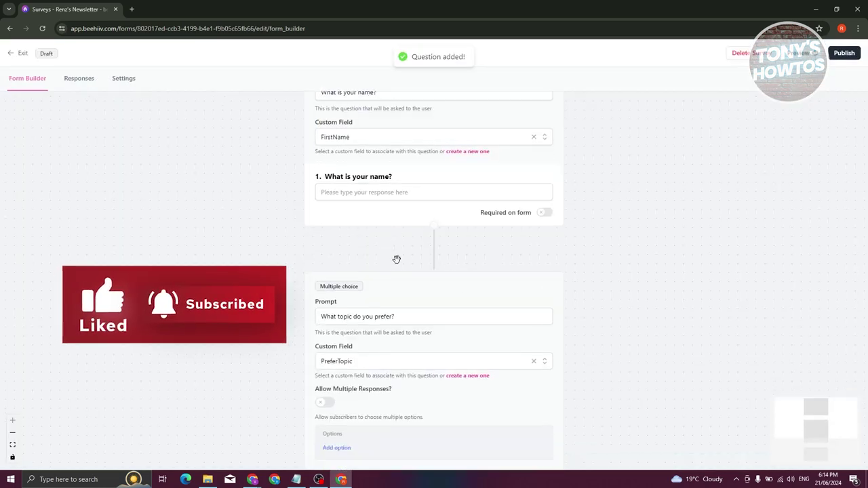
scroll(397, 259, "down", 1)
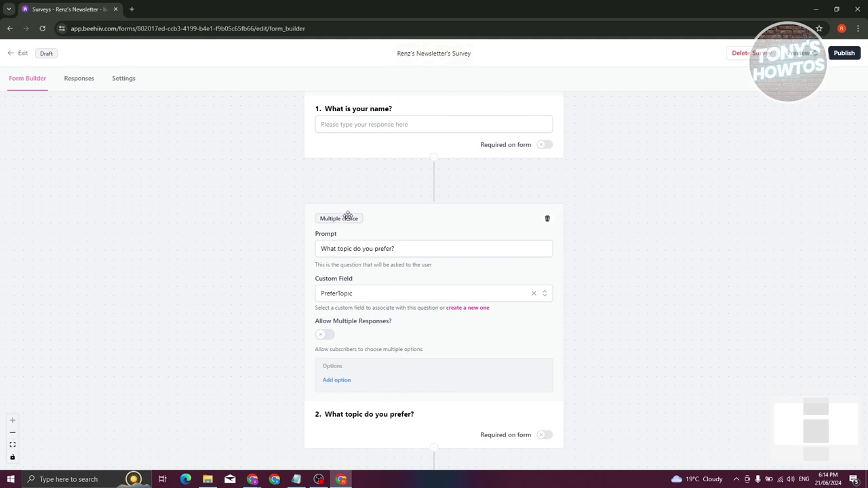
Step: Add Drama and Action as the topic question's answer options
scroll(388, 242, "down", 1)
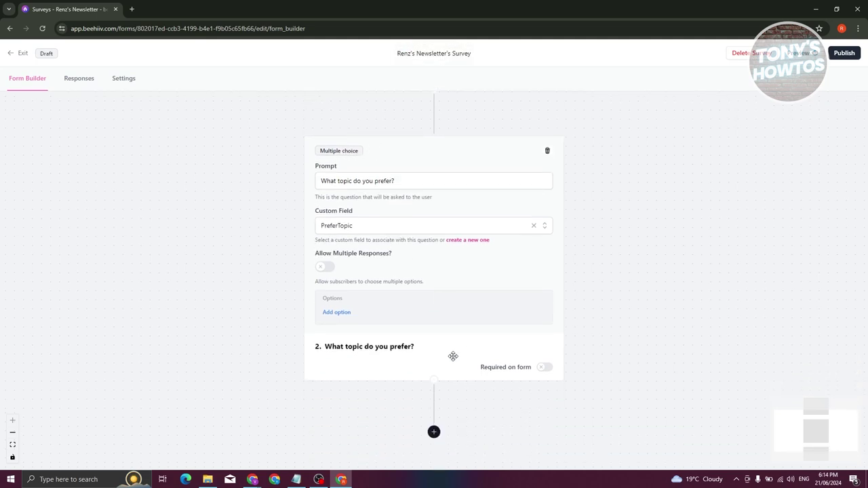
left_click(337, 313)
left_click(413, 315)
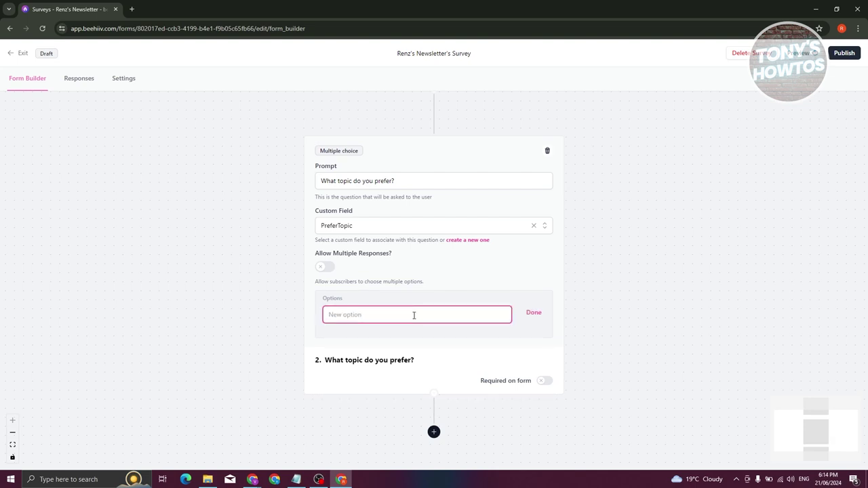
type("D")
left_click(535, 317)
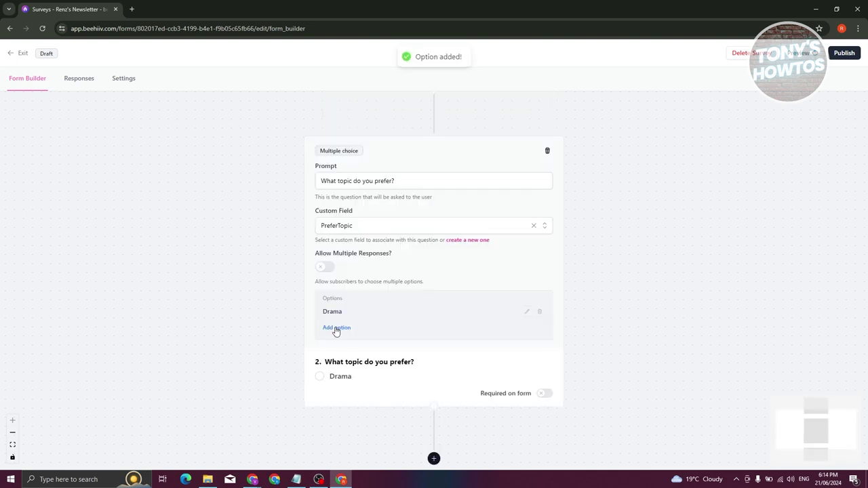
left_click(336, 329)
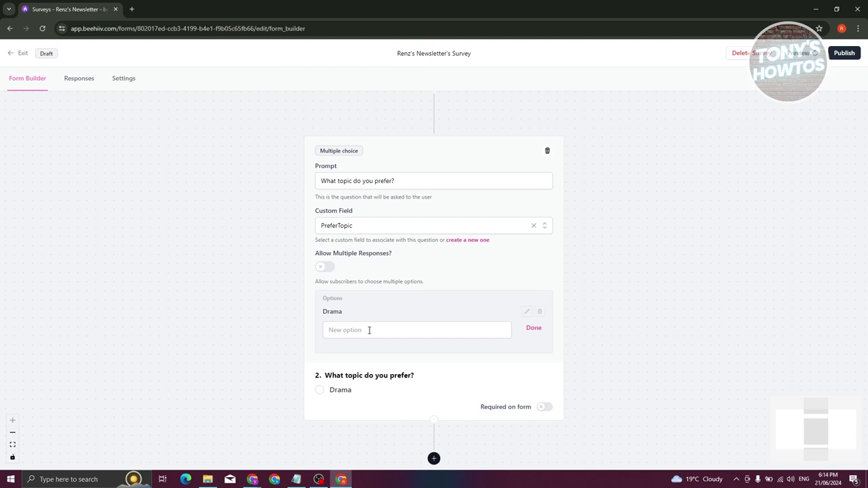
left_click(369, 330)
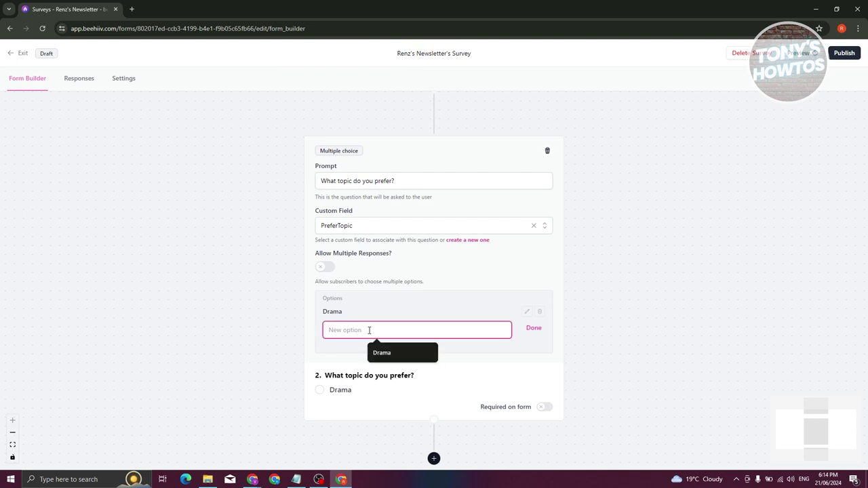
type("Action")
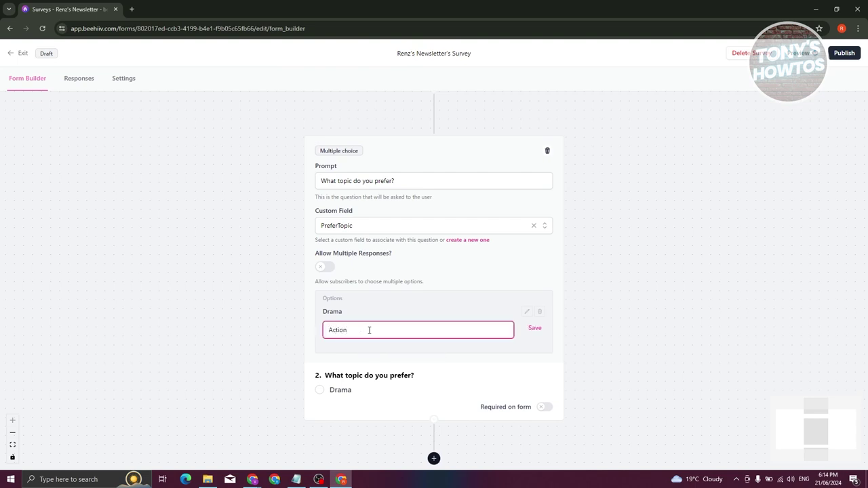
left_click(535, 328)
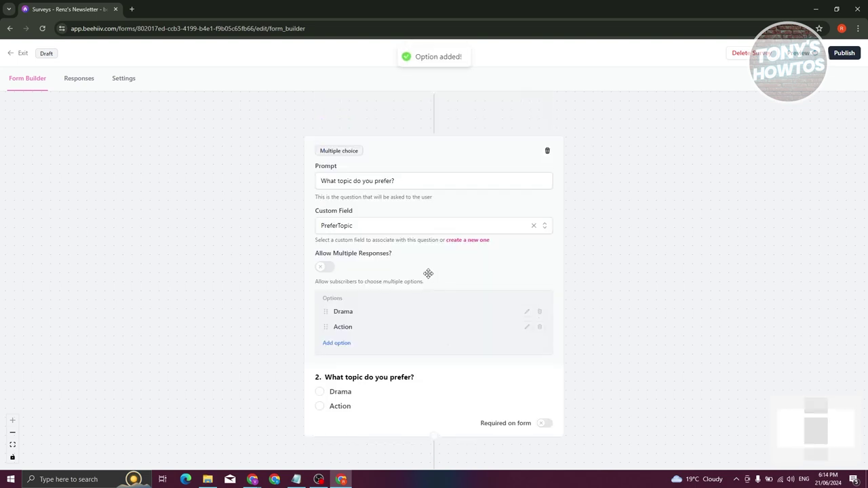
Step: Allow multiple responses on the topic question and make the name question required
left_click(326, 268)
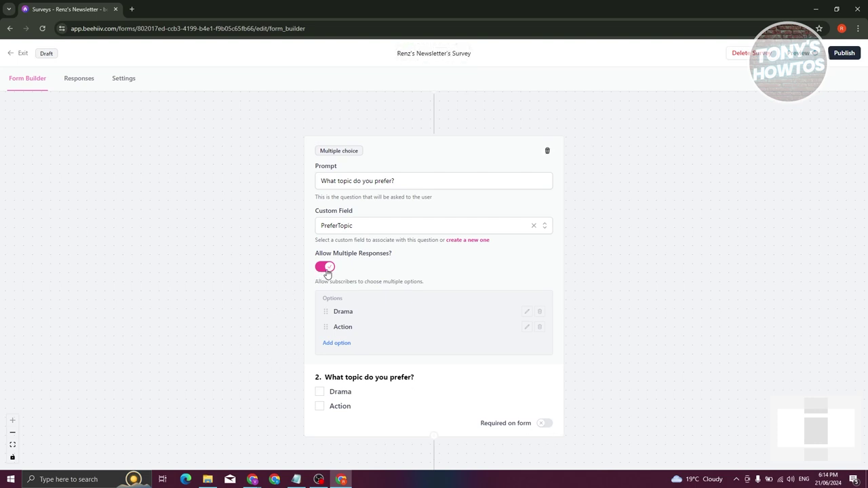
scroll(423, 375, "up", 1)
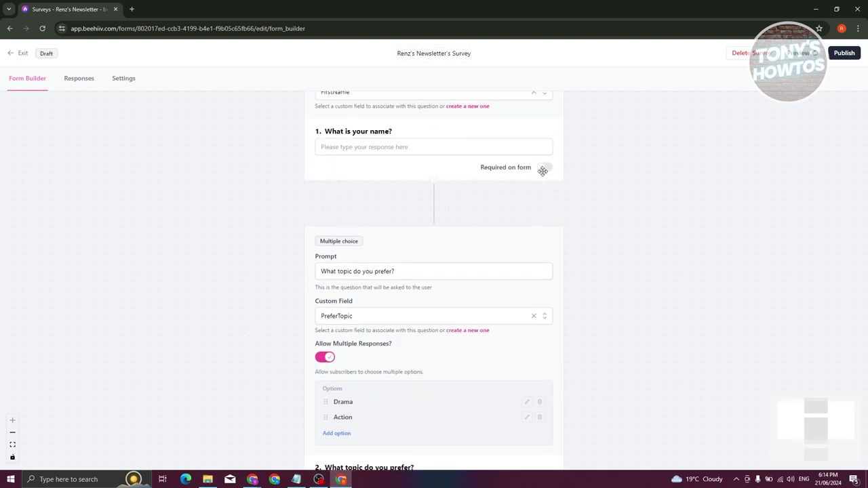
scroll(450, 241, "up", 1)
scroll(400, 139, "up", 1)
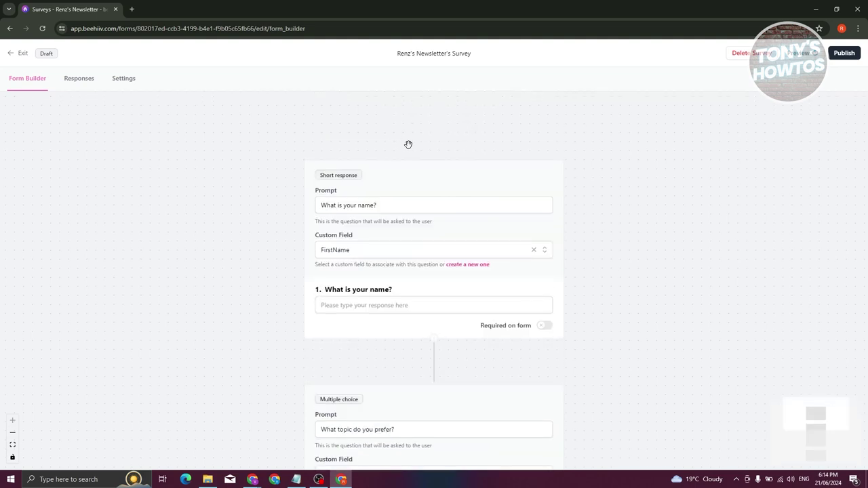
left_click(545, 326)
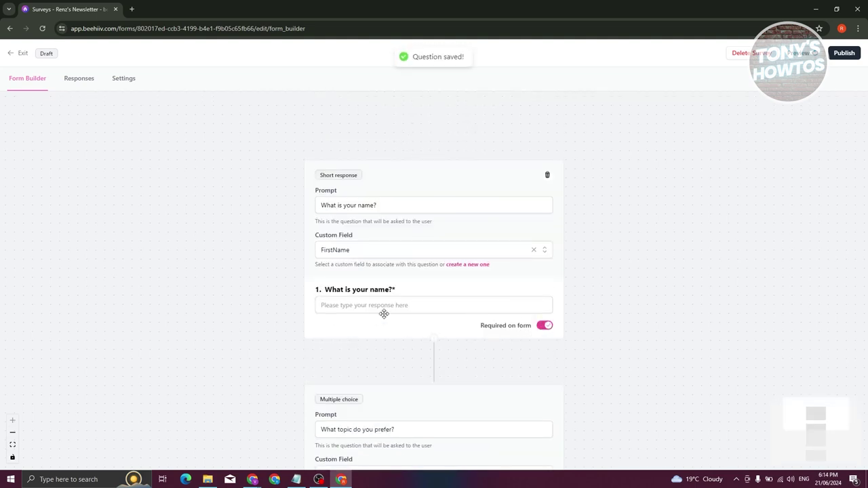
Step: Start an extra question after question 2, then dismiss it without adding anything
scroll(384, 312, "down", 2)
scroll(190, 305, "down", 1)
scroll(285, 373, "down", 1)
scroll(400, 397, "down", 1)
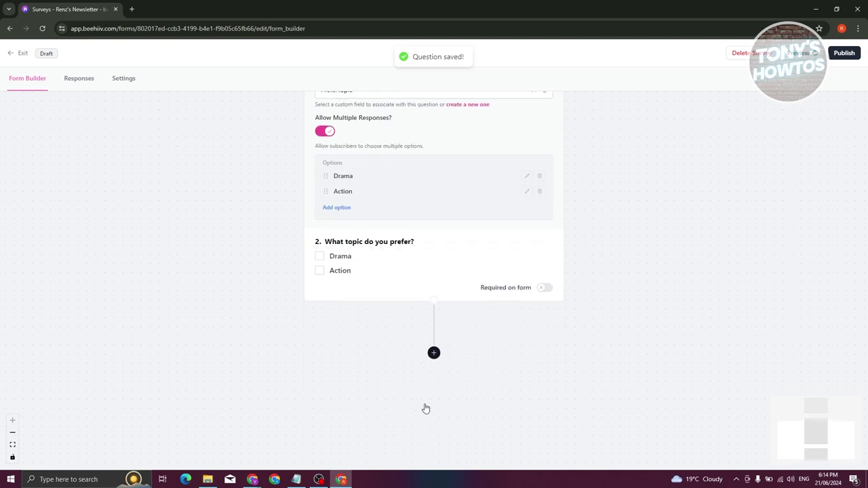
left_click(434, 354)
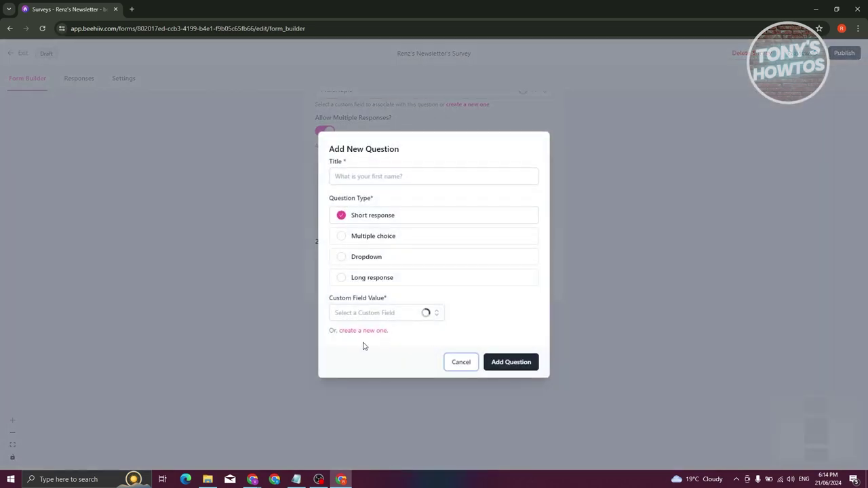
left_click(462, 361)
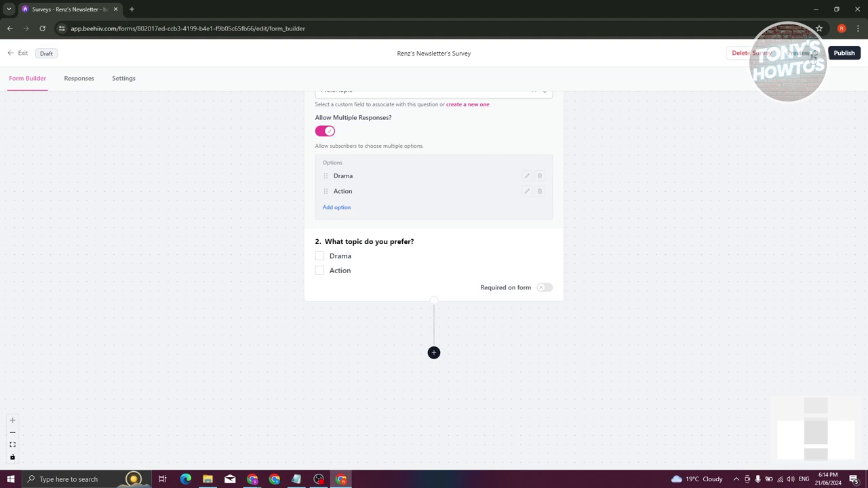
Step: Preview the survey in a new tab, try its name field, then return to the Surveys tab
left_click(814, 56)
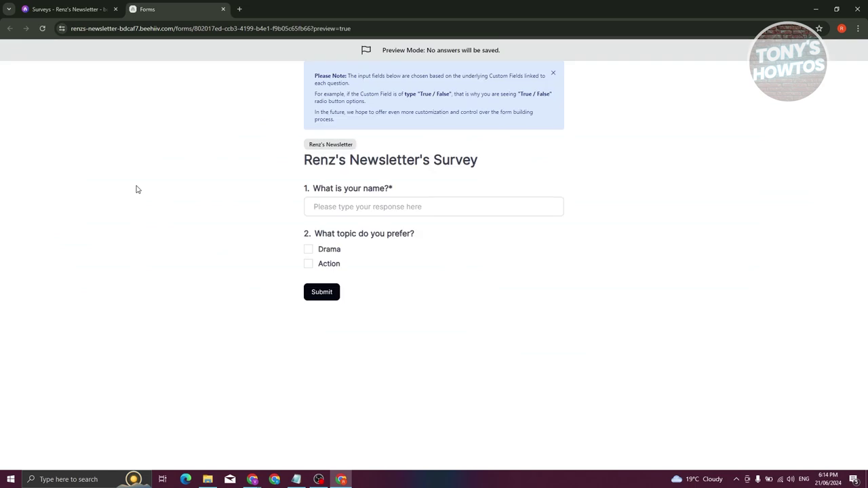
left_click(348, 208)
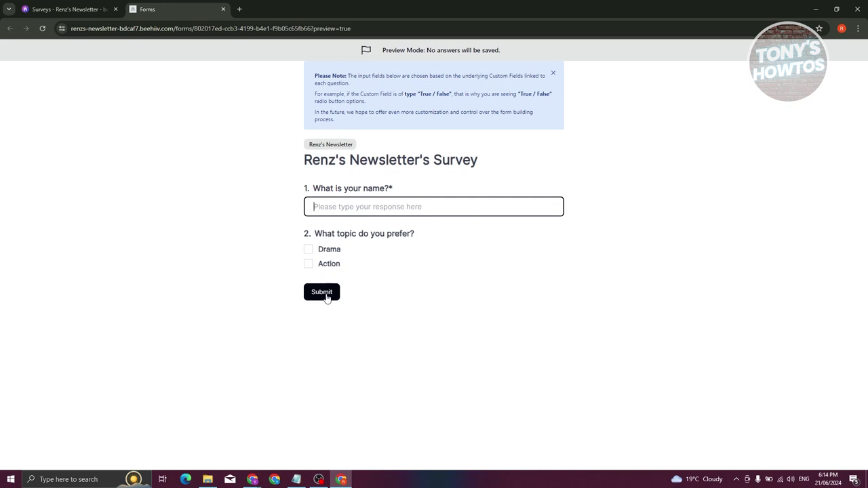
left_click(66, 8)
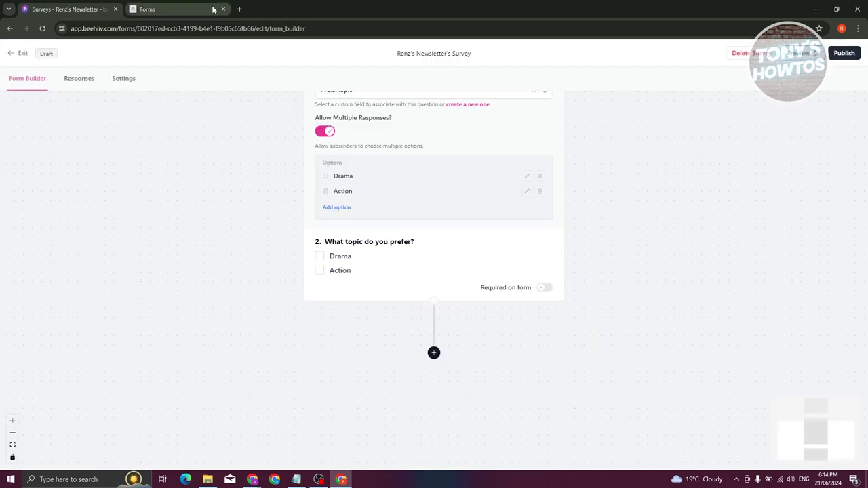
Step: Close the survey preview and publish the survey, confirming in the Publish Survey dialog
left_click(223, 8)
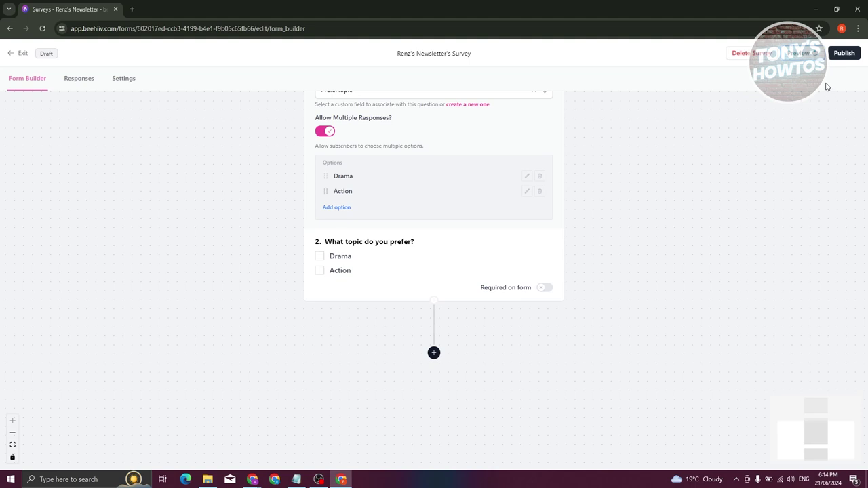
left_click(844, 53)
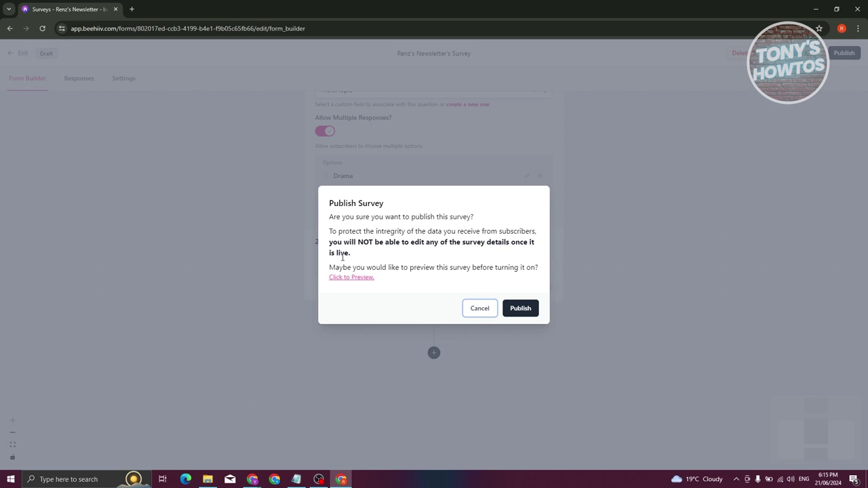
left_click(510, 308)
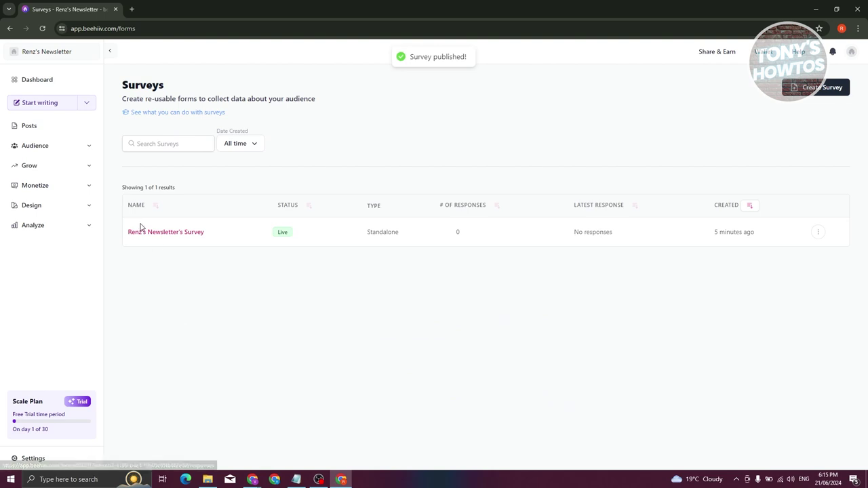
Step: Copy the live survey's URL from its Responses tab, then return to the Surveys list
left_click(173, 233)
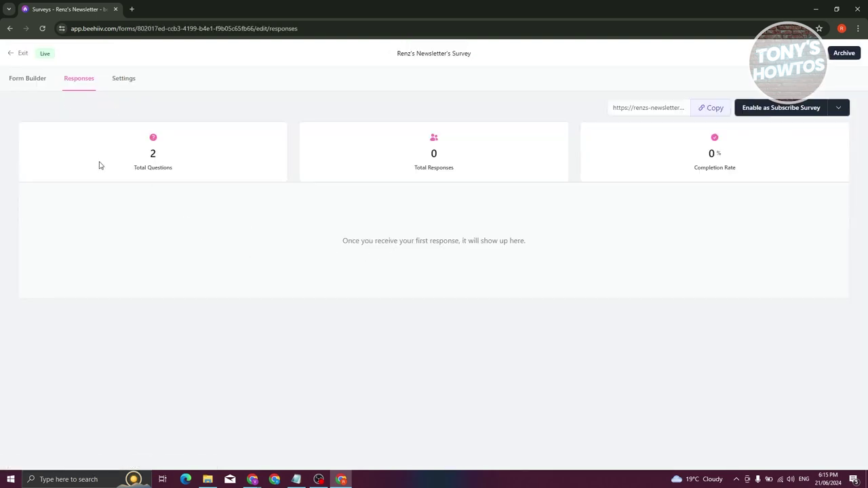
left_click(709, 108)
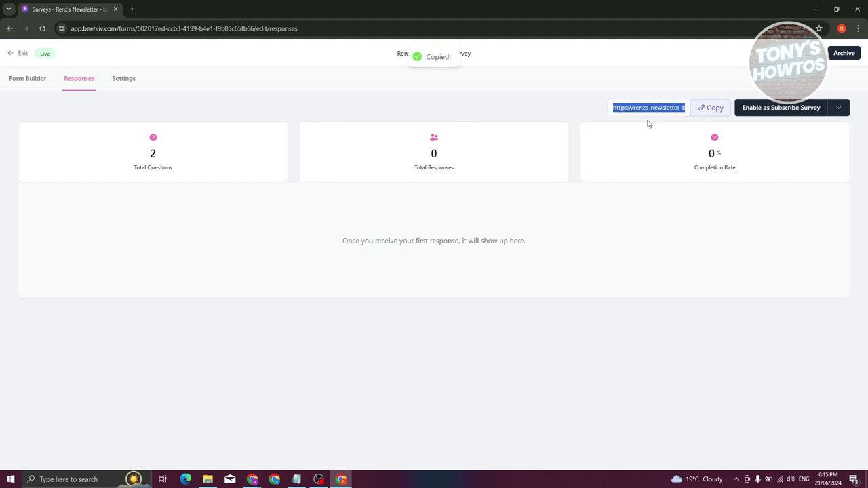
left_click(711, 108)
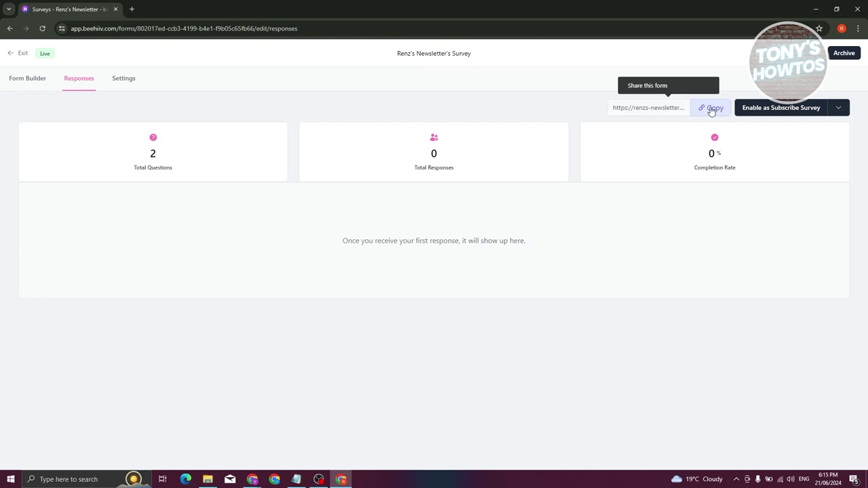
left_click(839, 112)
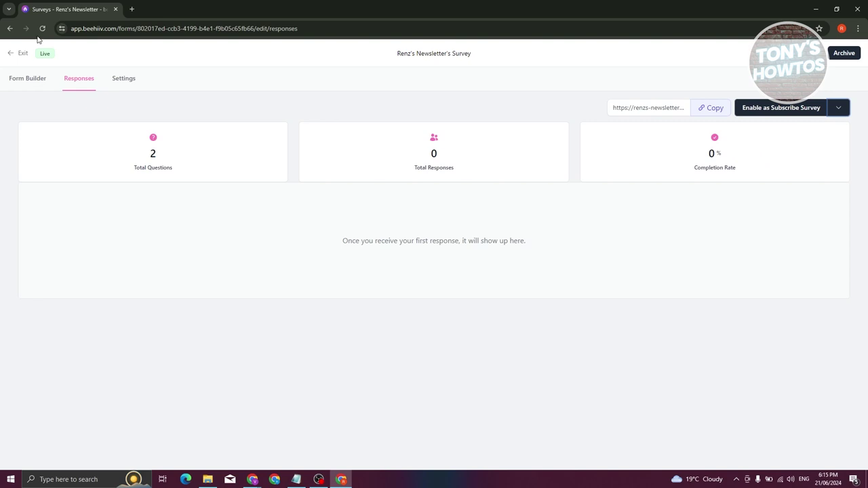
left_click(20, 54)
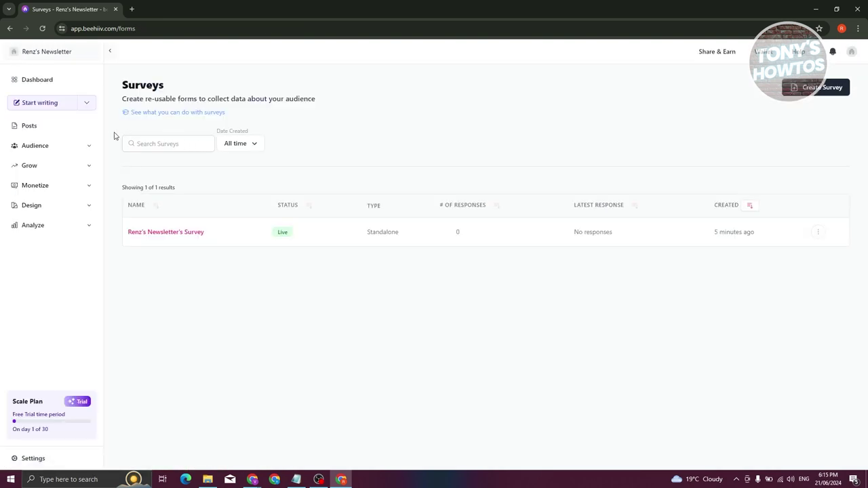
Step: Start a new post and delete the stray '/sur' slash command text
left_click(50, 106)
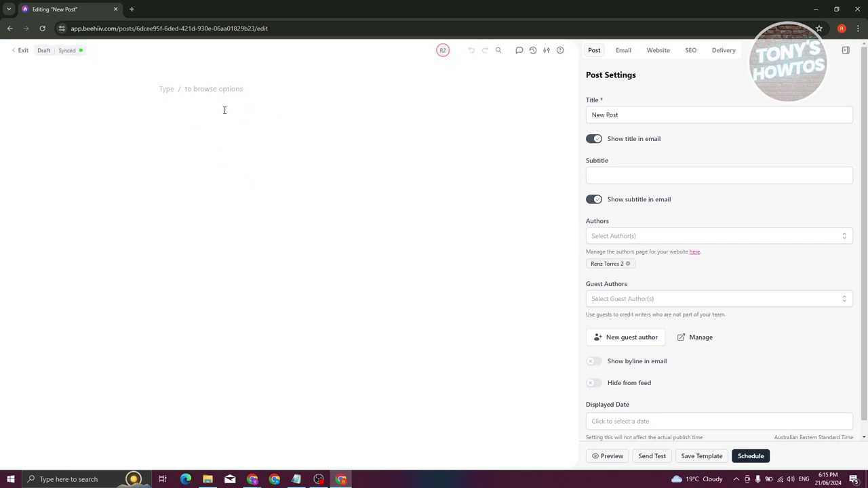
type("/s")
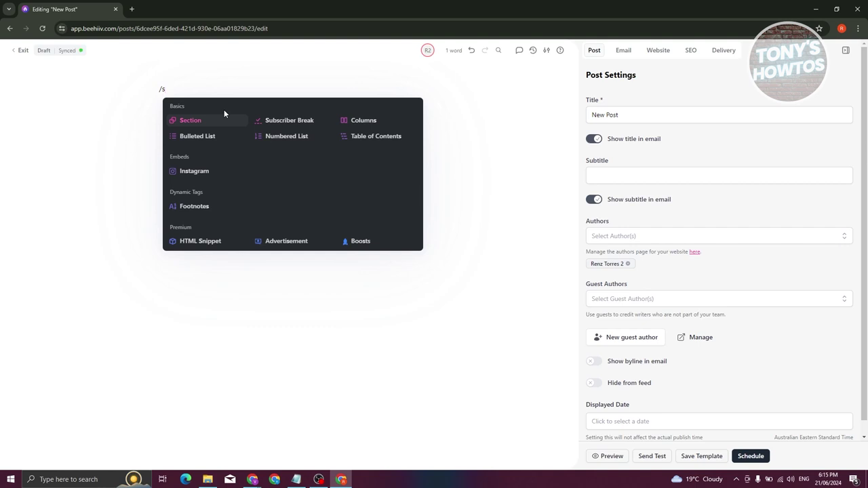
type("ur")
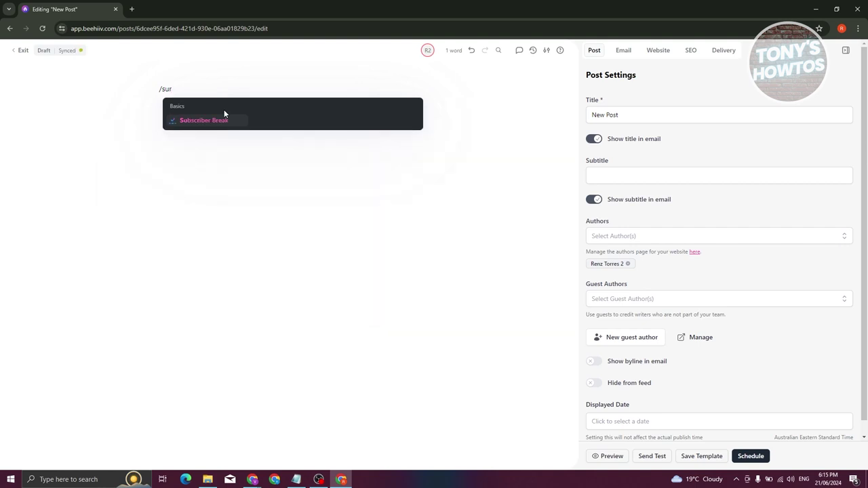
left_click_drag(195, 88, 156, 89)
key("BackSpace")
Step: Paste the survey link into the post as an embedded card and view the post overview
right_click(186, 89)
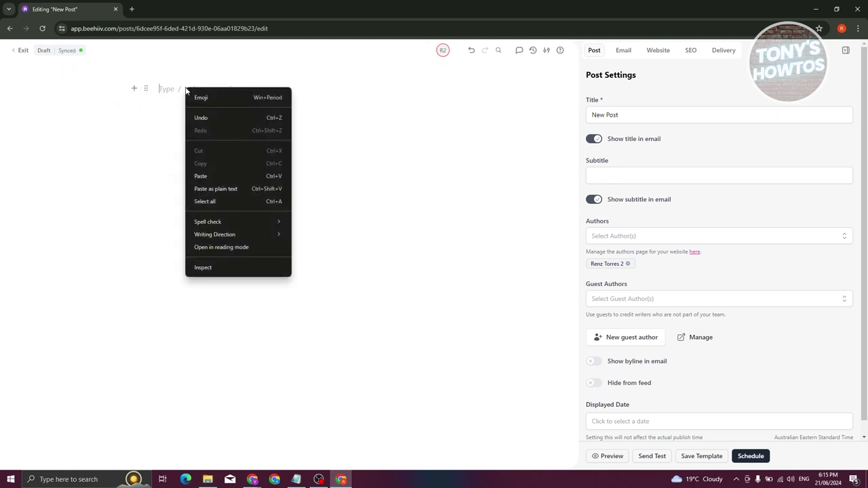
left_click(225, 178)
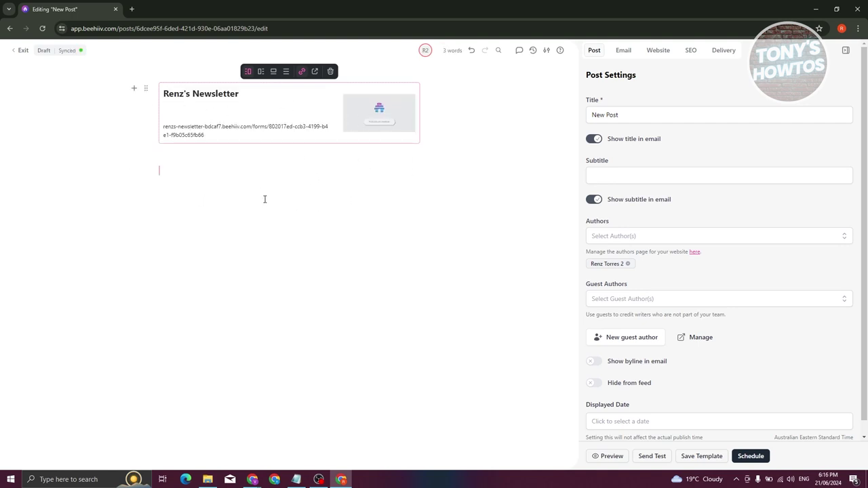
left_click(23, 51)
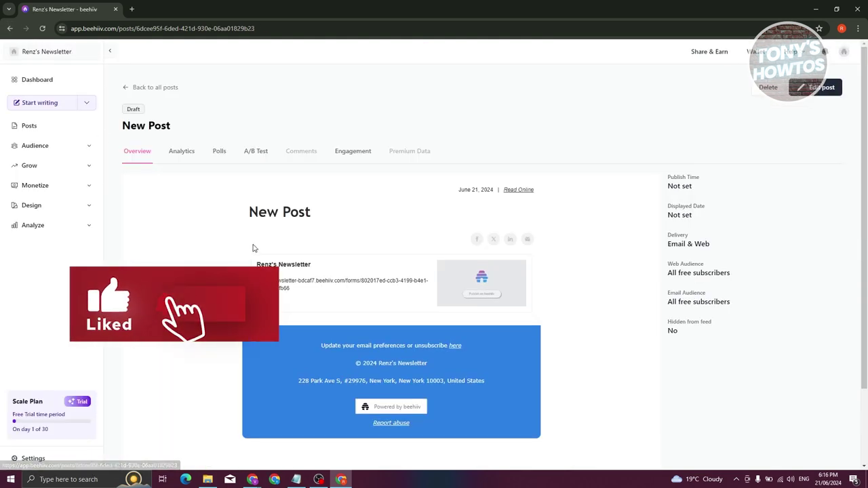